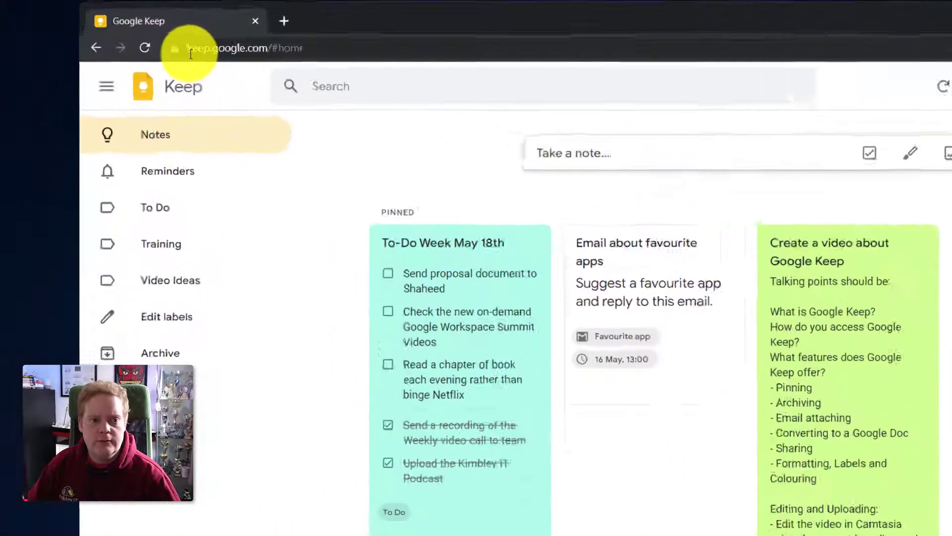
Select the Keep web address, then show and close the Google apps list
{"action": "left_click", "coordinate": [191, 49]}
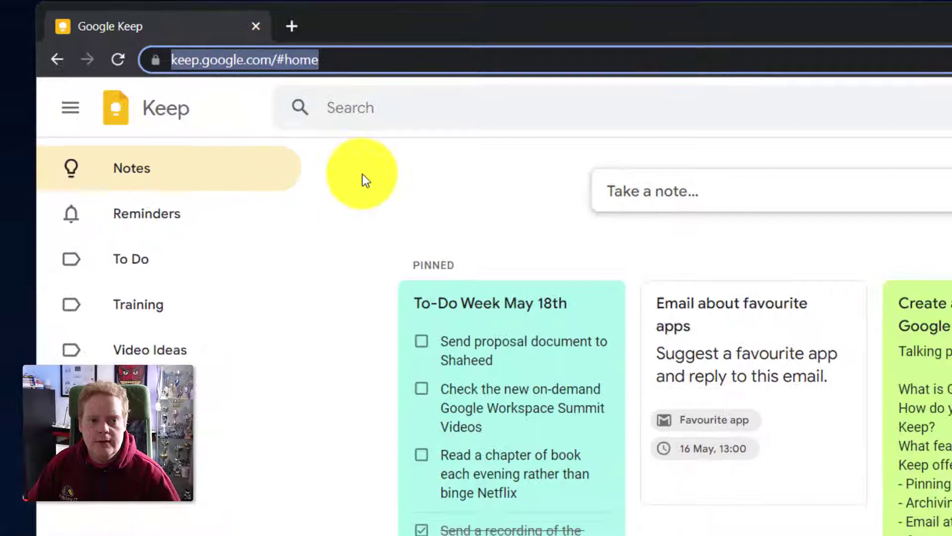
{"action": "left_click", "coordinate": [365, 180]}
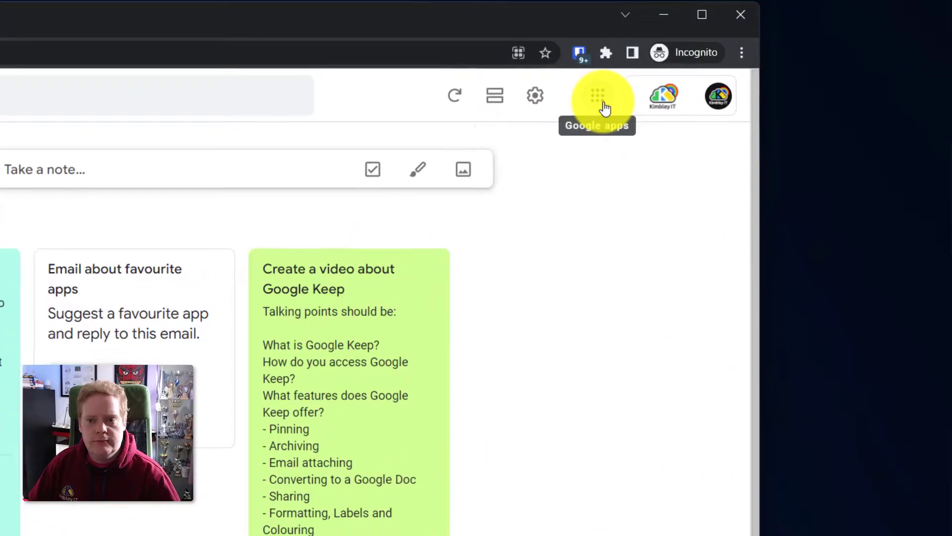
{"action": "left_click", "coordinate": [599, 96]}
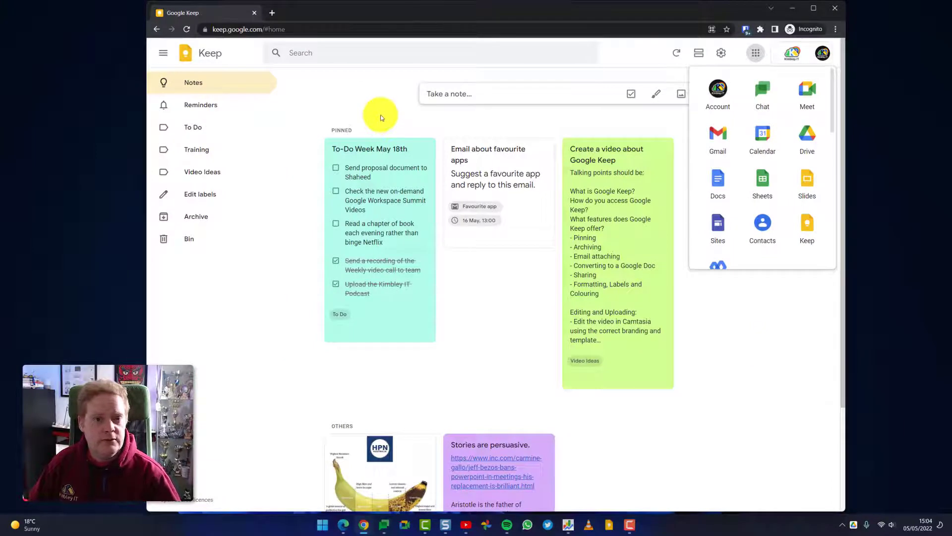
{"action": "left_click", "coordinate": [381, 118]}
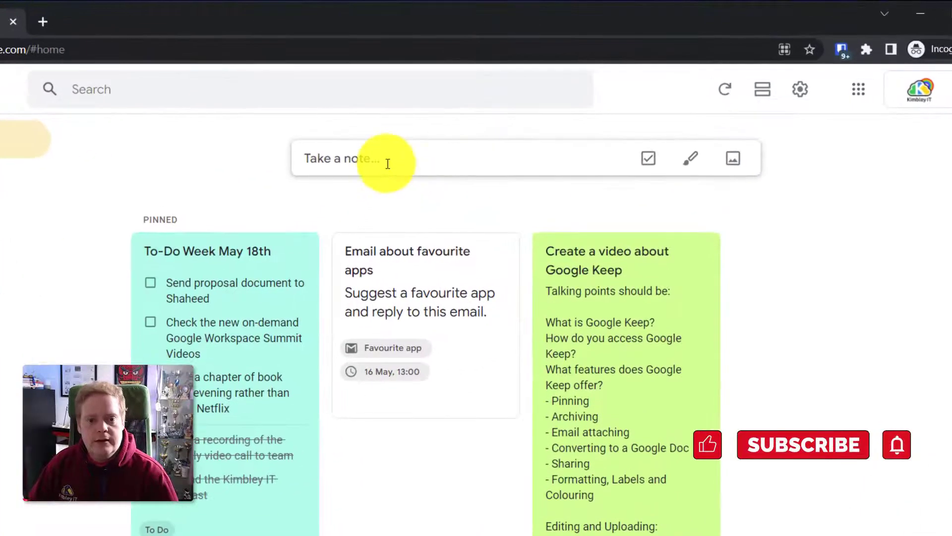
Start a new blank note and review its reminder and collaborator options without adding anyone
{"action": "left_click", "coordinate": [467, 99]}
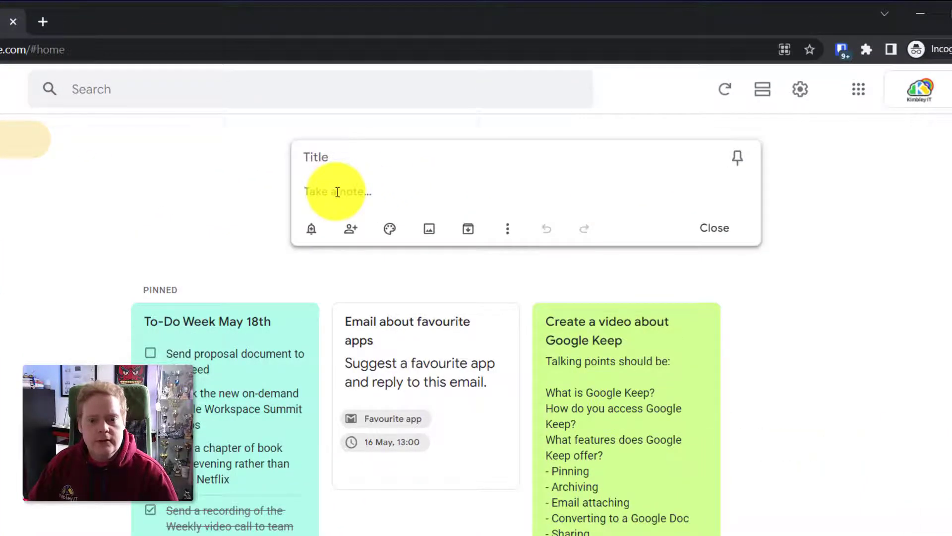
{"action": "left_click", "coordinate": [312, 230]}
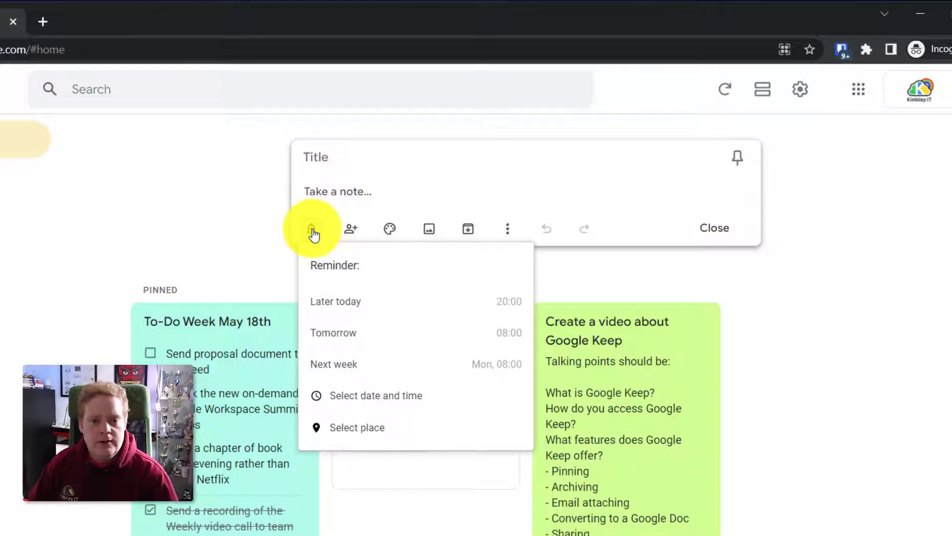
{"action": "left_click", "coordinate": [351, 228]}
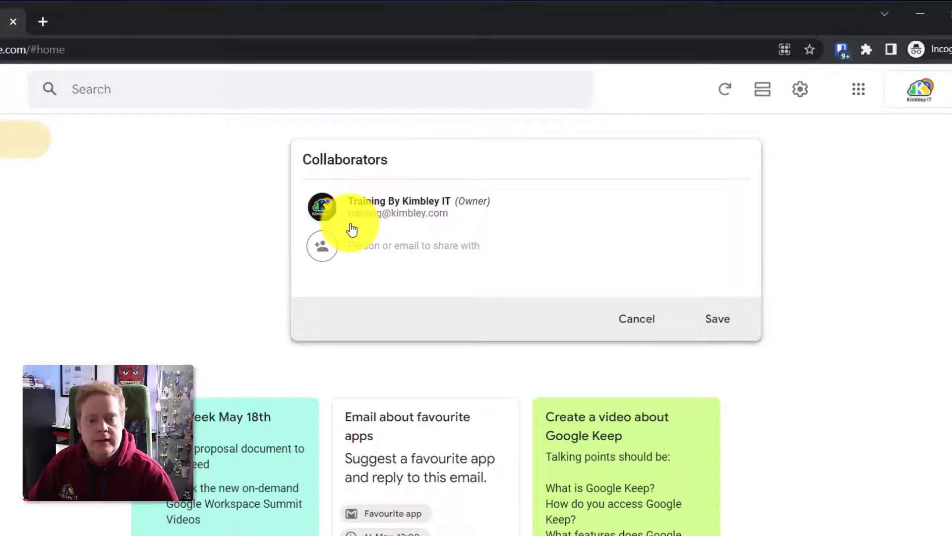
{"action": "left_click", "coordinate": [633, 320]}
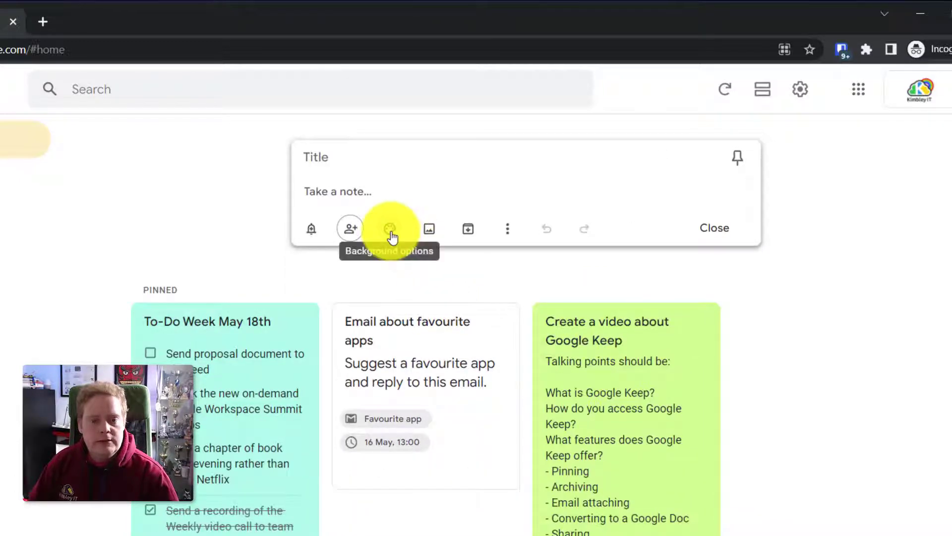
{"action": "left_click", "coordinate": [391, 233]}
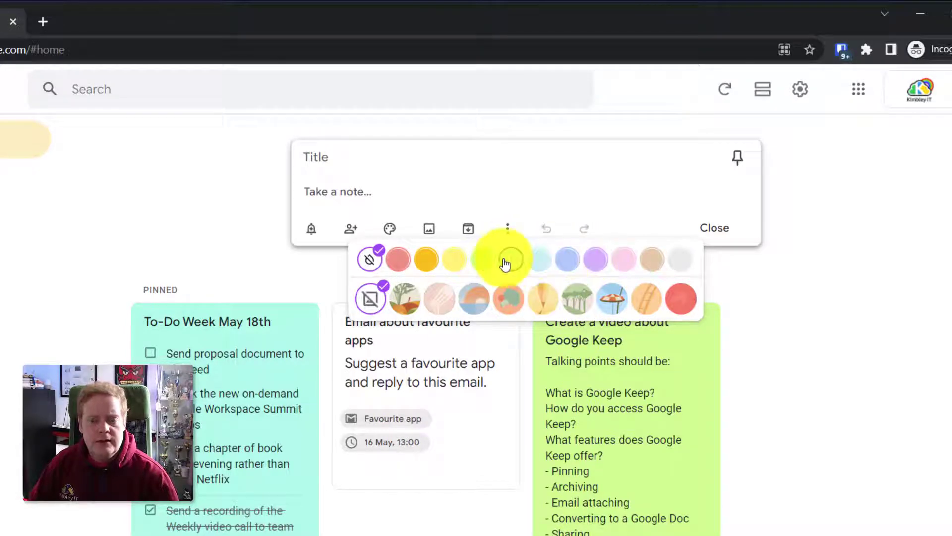
{"action": "left_click", "coordinate": [479, 187]}
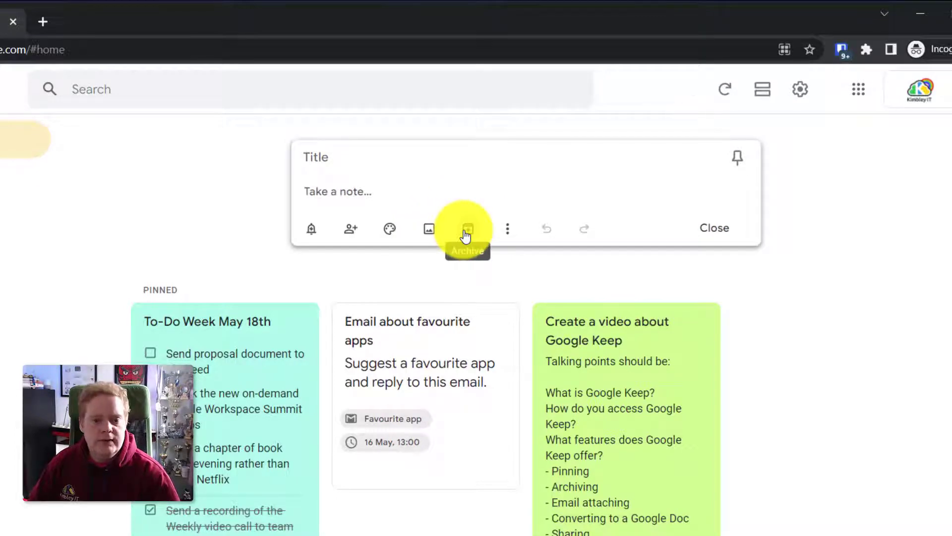
{"action": "left_click", "coordinate": [414, 329]}
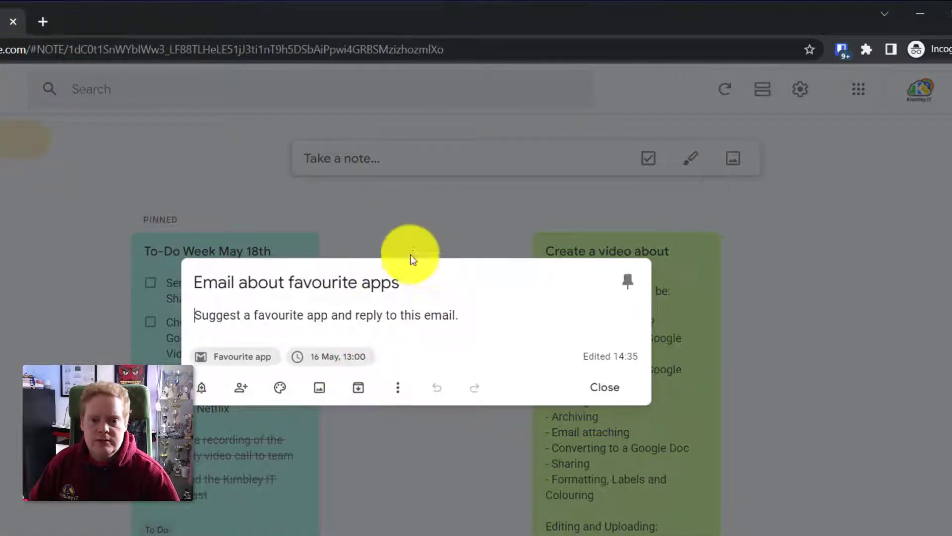
{"action": "left_click", "coordinate": [419, 210]}
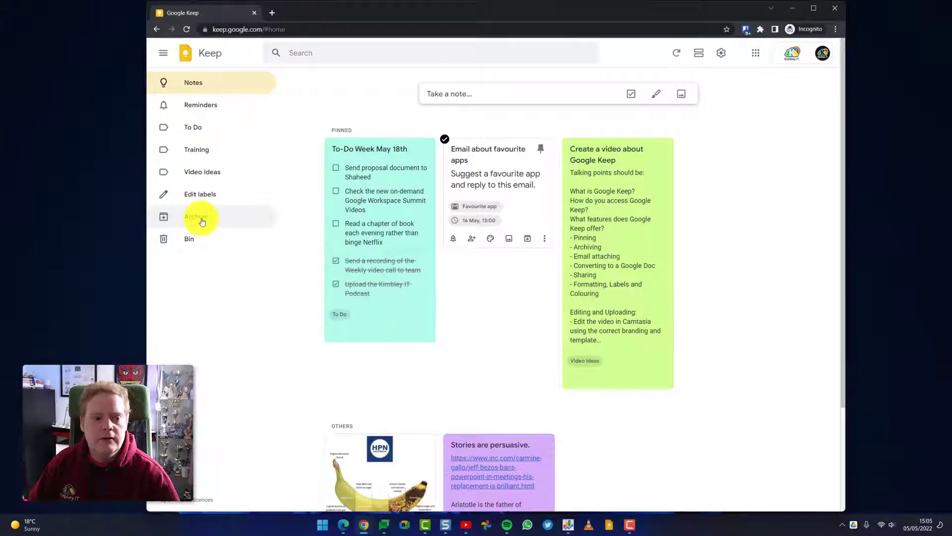
{"action": "left_click", "coordinate": [496, 93]}
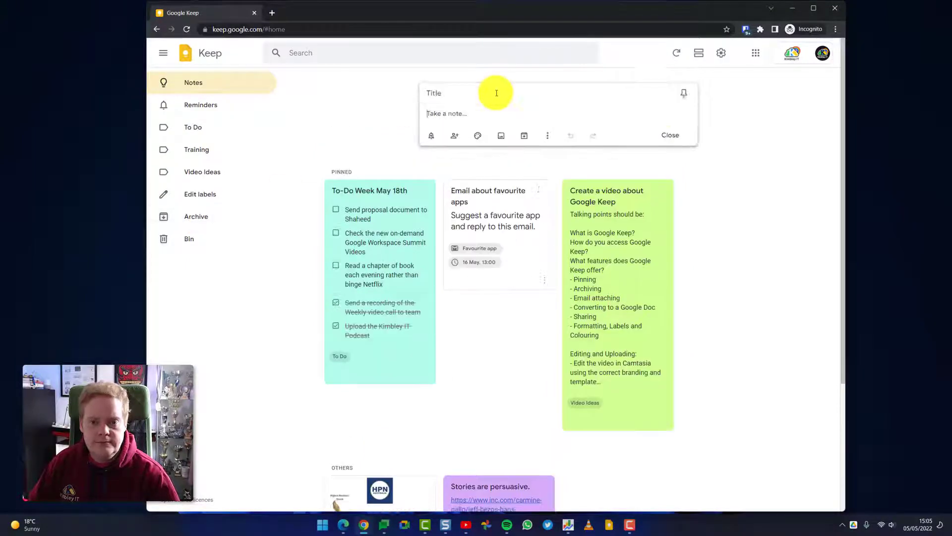
Turn on tick boxes for the empty note, close it unsaved, and deselect To-Do Week May 18th
{"action": "left_click", "coordinate": [547, 137]}
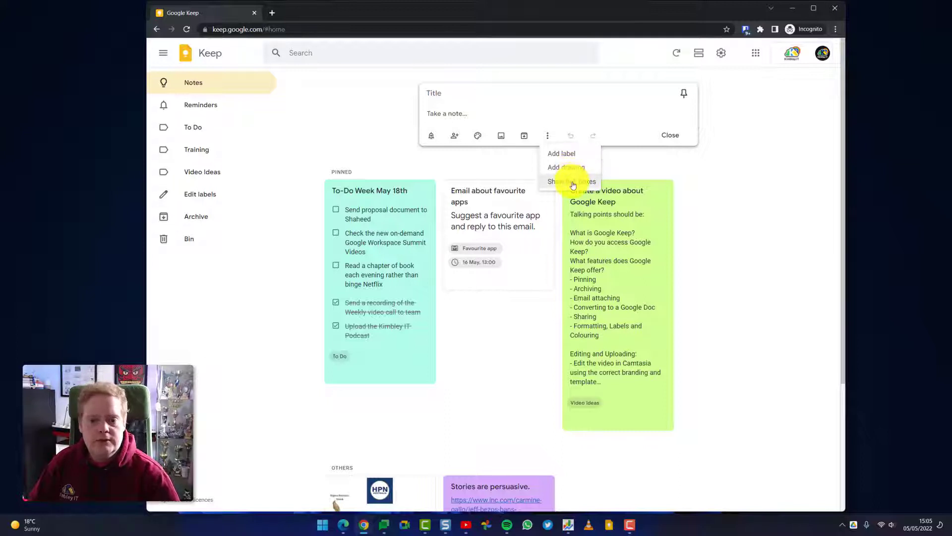
{"action": "left_click", "coordinate": [572, 183]}
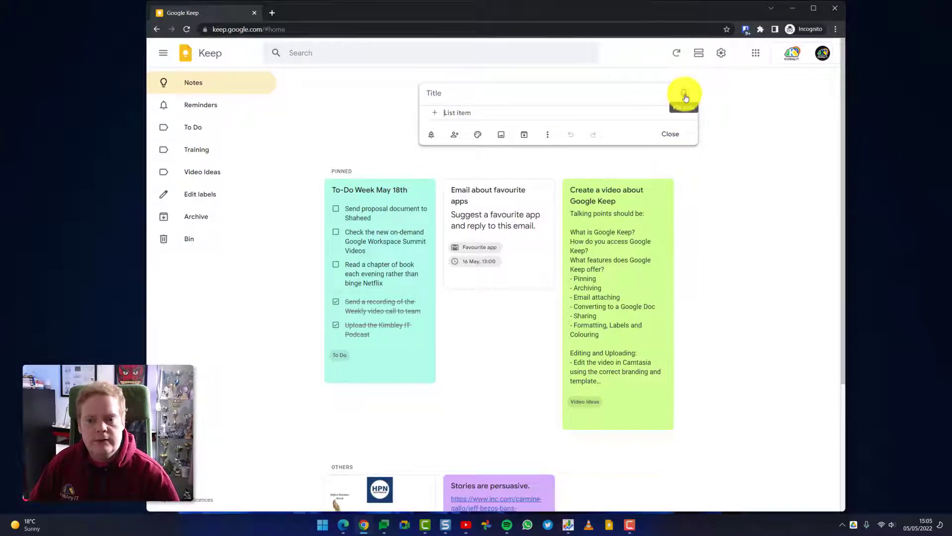
{"action": "left_click", "coordinate": [326, 179]}
{"action": "left_click", "coordinate": [350, 130]}
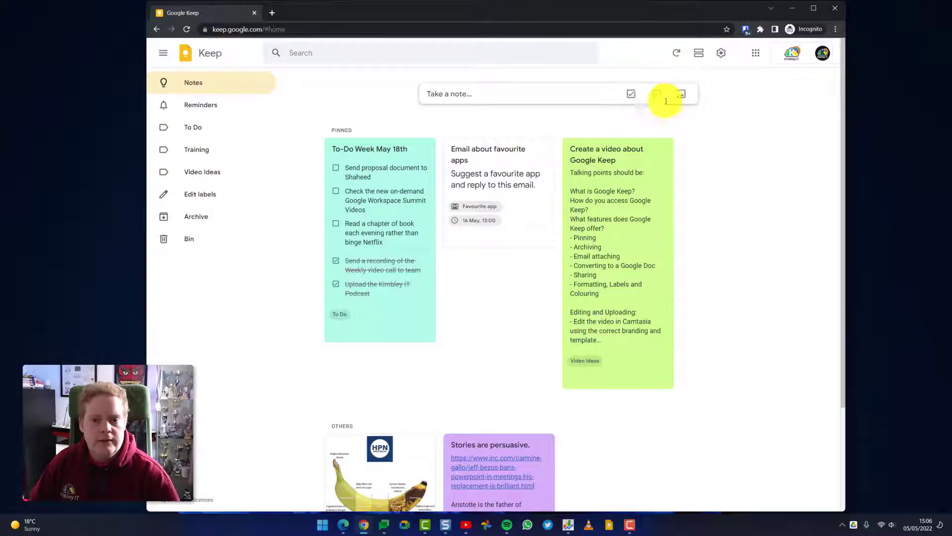
Open and discard an empty checklist, then unpin the Email about favourite apps note
{"action": "left_click", "coordinate": [639, 103]}
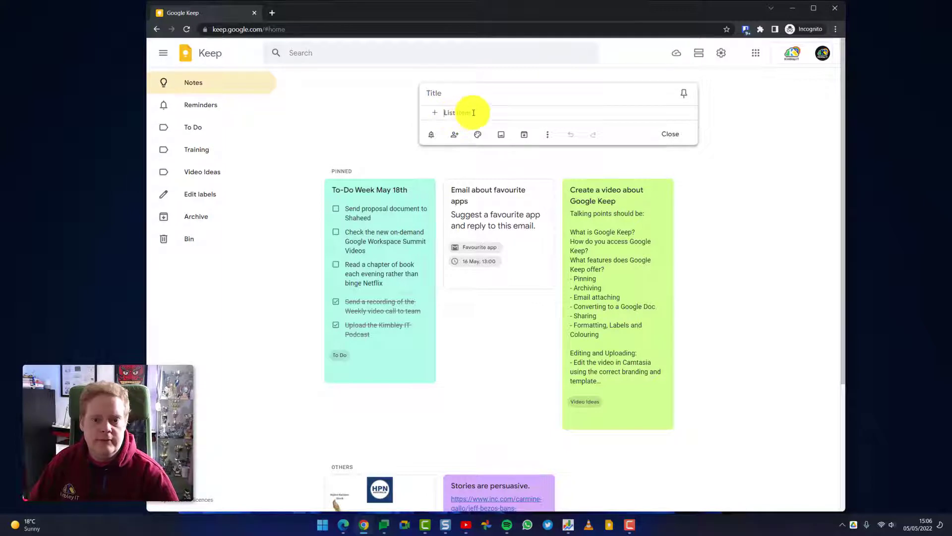
{"action": "left_click", "coordinate": [662, 140]}
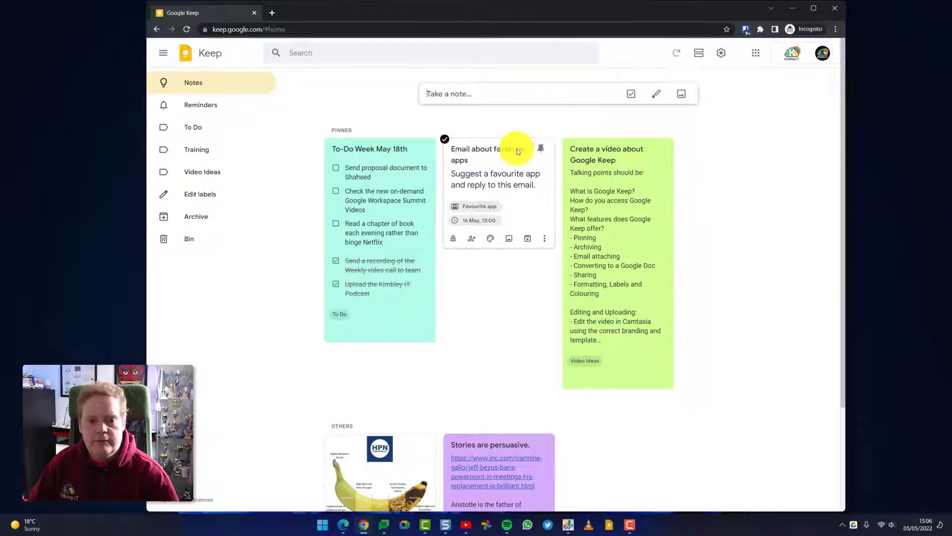
{"action": "left_click", "coordinate": [540, 151]}
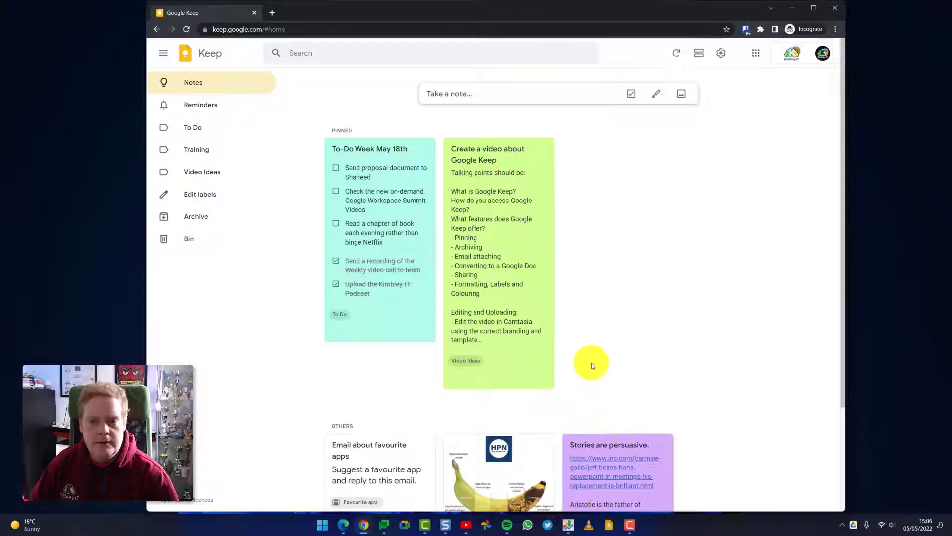
In To-Do Week May 18th, tick the 'Read a chapter of book each evening' item and close the note
{"action": "left_click", "coordinate": [381, 154]}
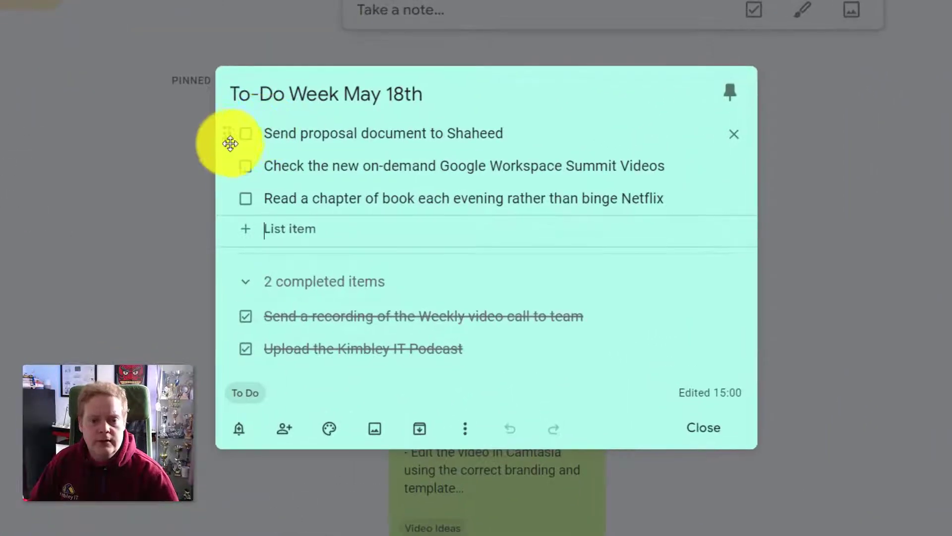
{"action": "mouse_move", "coordinate": [230, 144]}
{"action": "left_mouse_down"}
{"action": "mouse_move", "coordinate": [227, 180]}
{"action": "mouse_move", "coordinate": [233, 142]}
{"action": "left_mouse_up"}
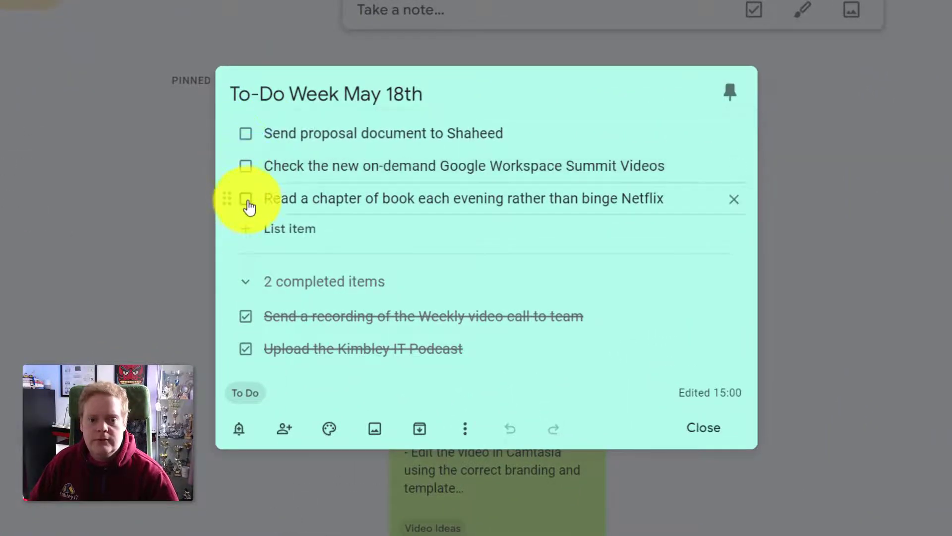
{"action": "left_click", "coordinate": [247, 201]}
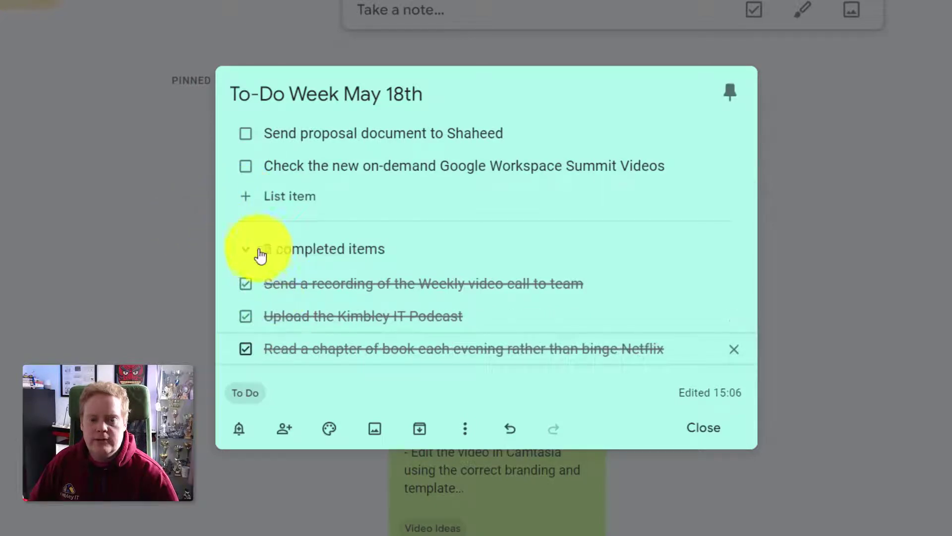
{"action": "left_click", "coordinate": [694, 431]}
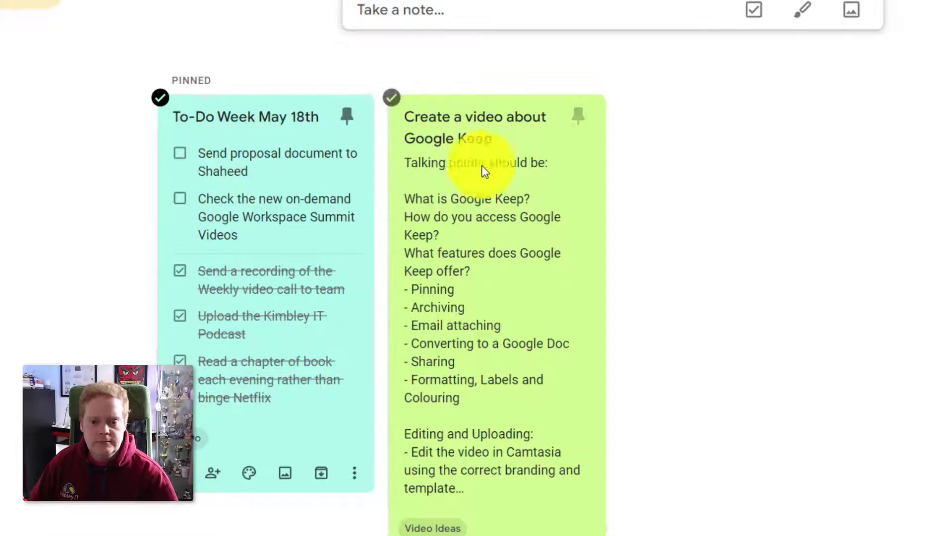
Look over the Create a video about Google Keep note, then launch Gmail from the Google apps grid
{"action": "left_click", "coordinate": [537, 180]}
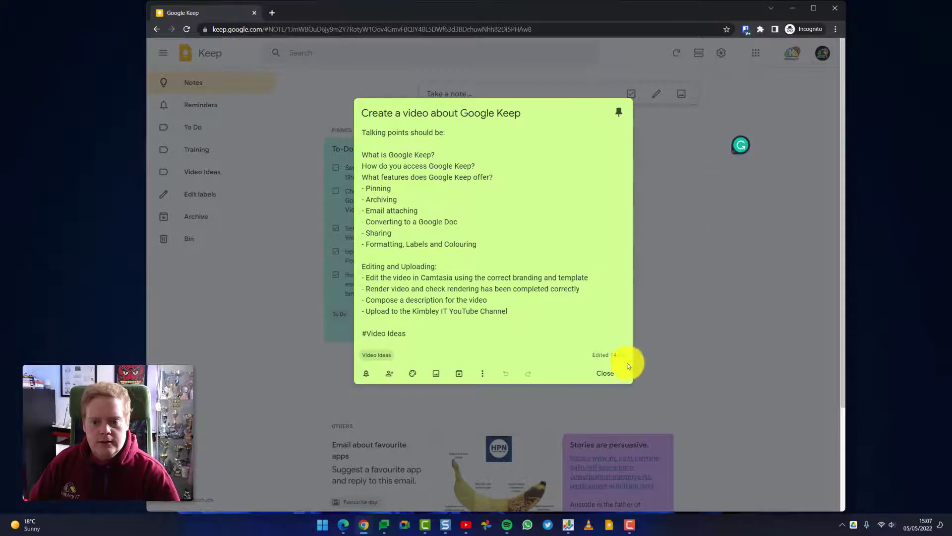
{"action": "left_click", "coordinate": [607, 373]}
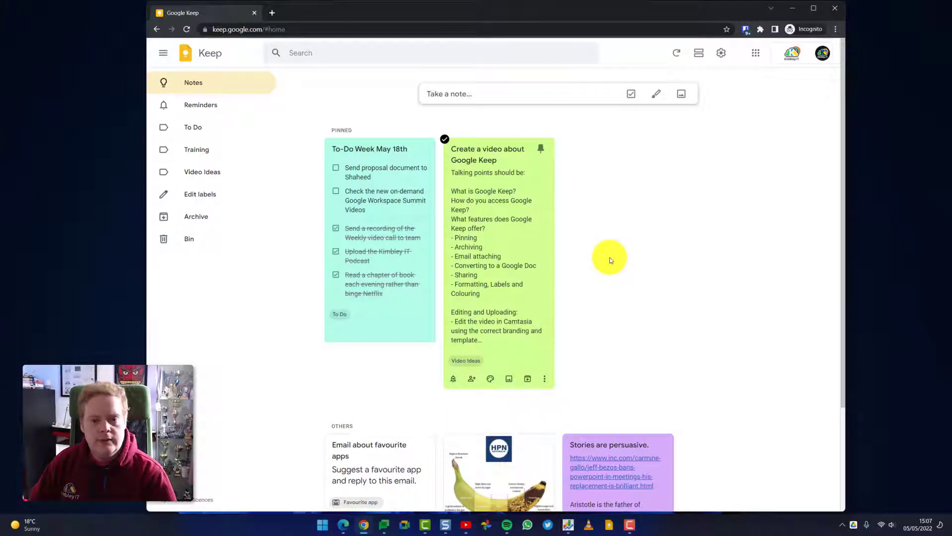
{"action": "left_click", "coordinate": [755, 53]}
Bring up the Gmail inbox in its own tab and scroll through the messages
{"action": "left_click", "coordinate": [721, 131]}
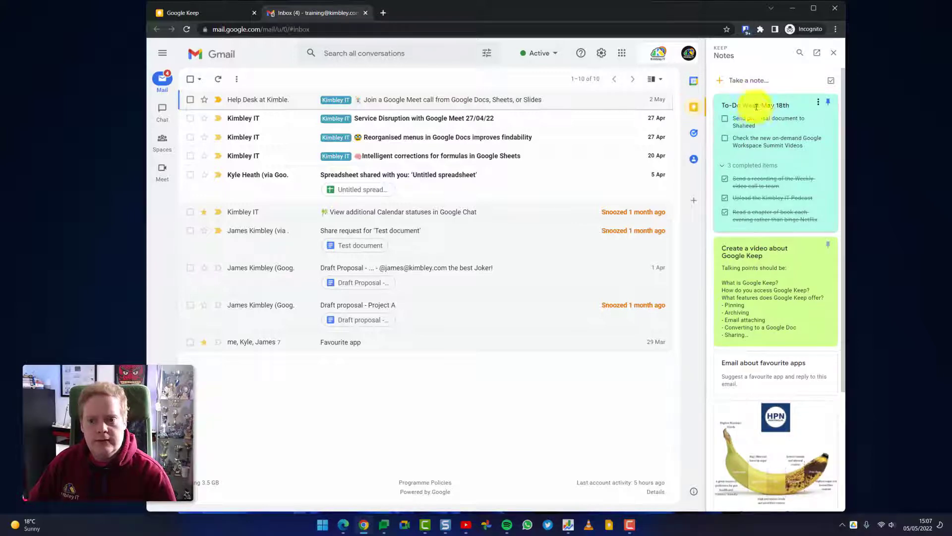
{"action": "left_click", "coordinate": [226, 12]}
{"action": "left_click", "coordinate": [308, 14]}
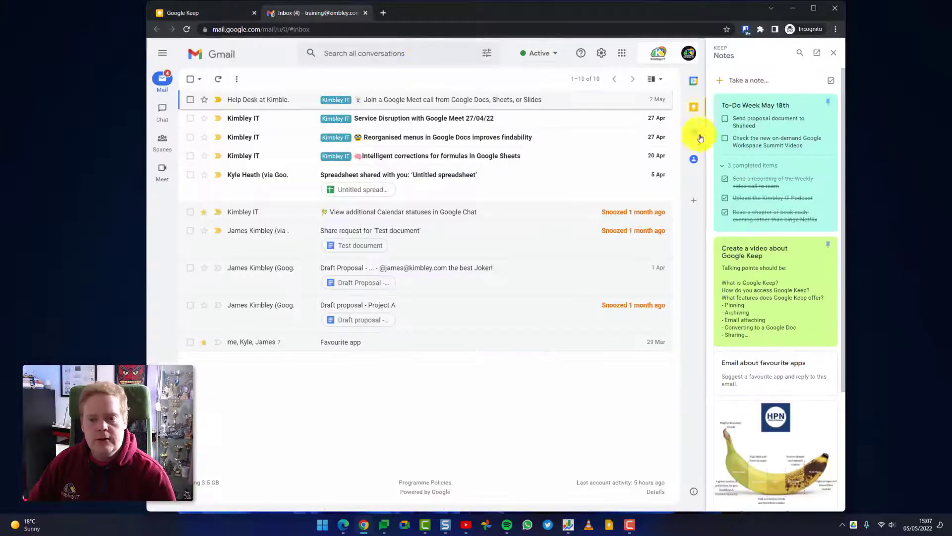
{"action": "scroll", "coordinate": [758, 258], "scroll_direction": "down", "scroll_amount": 3}
{"action": "scroll", "coordinate": [754, 173], "scroll_direction": "up", "scroll_amount": 3}
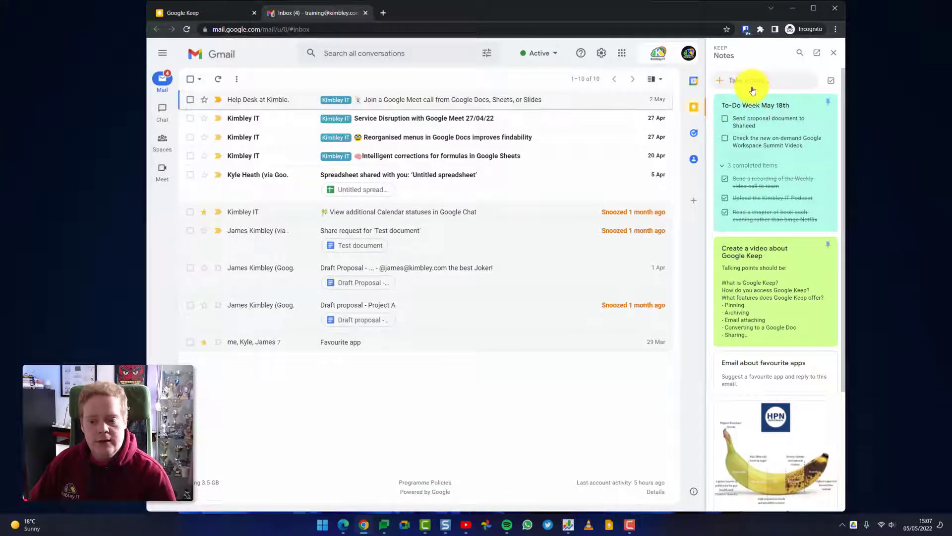
{"action": "scroll", "coordinate": [755, 114], "scroll_direction": "down", "scroll_amount": 2}
{"action": "scroll", "coordinate": [754, 127], "scroll_direction": "down", "scroll_amount": 3}
{"action": "scroll", "coordinate": [753, 130], "scroll_direction": "up", "scroll_amount": 4}
Open the Join a Google Meet call email and start a Keep note titled with its subject
{"action": "left_click", "coordinate": [466, 100]}
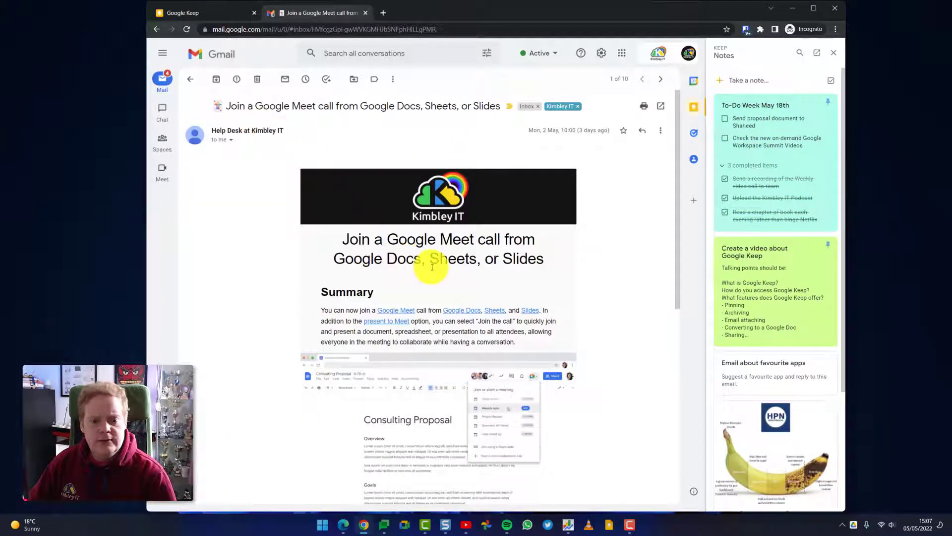
{"action": "scroll", "coordinate": [432, 263], "scroll_direction": "down", "scroll_amount": 1}
{"action": "scroll", "coordinate": [432, 267], "scroll_direction": "down", "scroll_amount": 2}
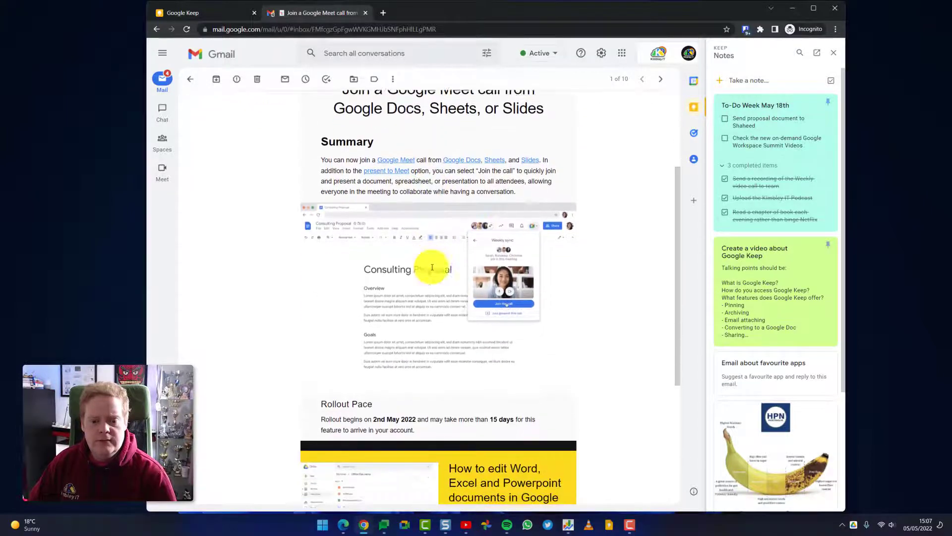
{"action": "scroll", "coordinate": [432, 266], "scroll_direction": "up", "scroll_amount": 4}
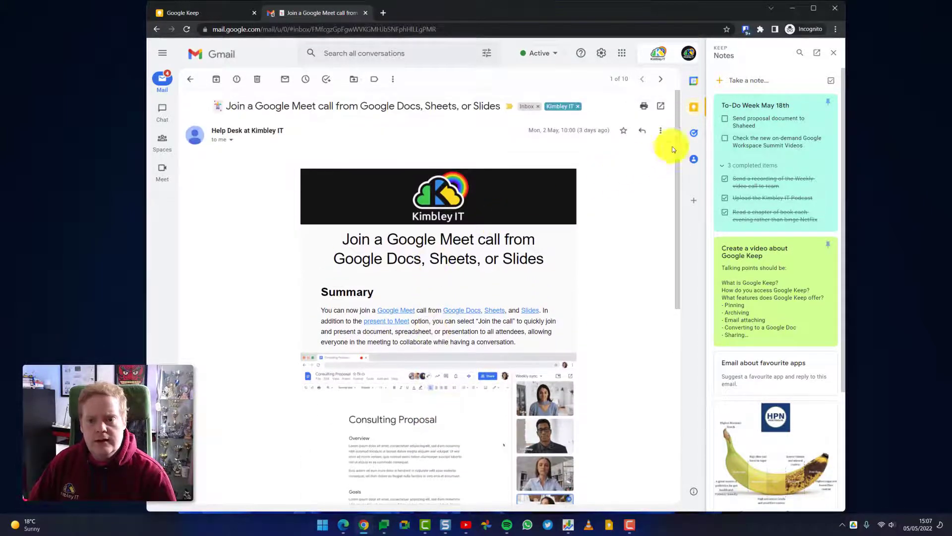
{"action": "left_click", "coordinate": [746, 80]}
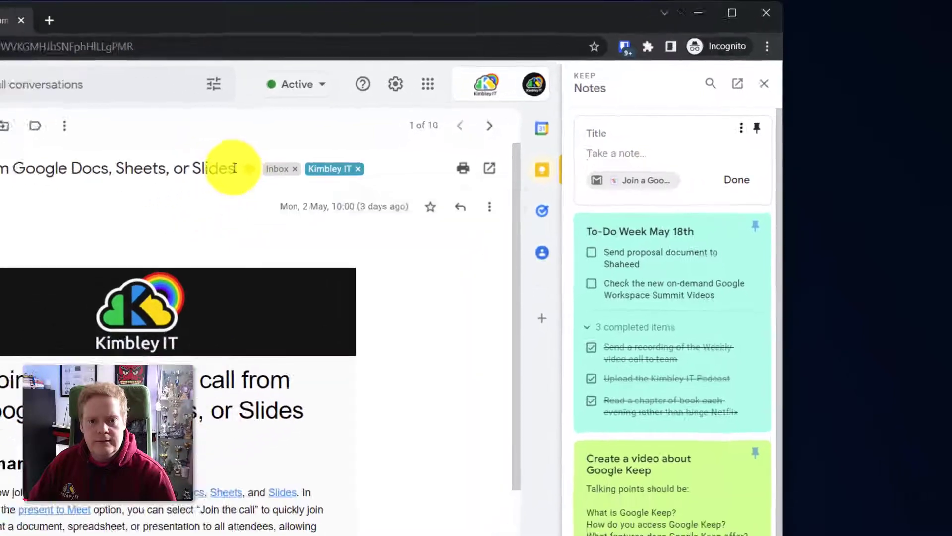
{"action": "left_click_drag", "start_coordinate": [171, 184], "coordinate": [0, 179]}
{"action": "key", "text": "ctrl+c"}
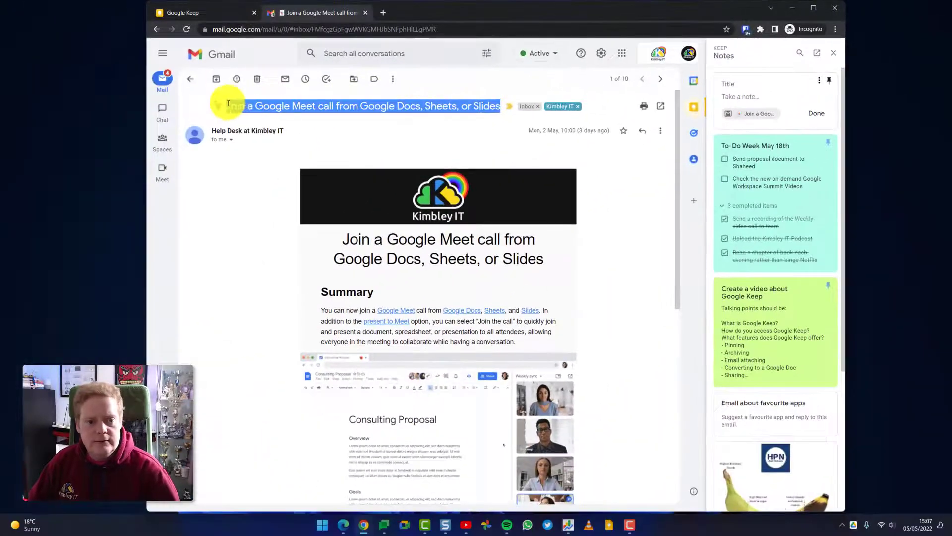
{"action": "left_click", "coordinate": [740, 83]}
{"action": "key", "text": "ctrl+v"}
Copy the email's Summary paragraph into the note body and save the note
{"action": "left_click", "coordinate": [336, 311]}
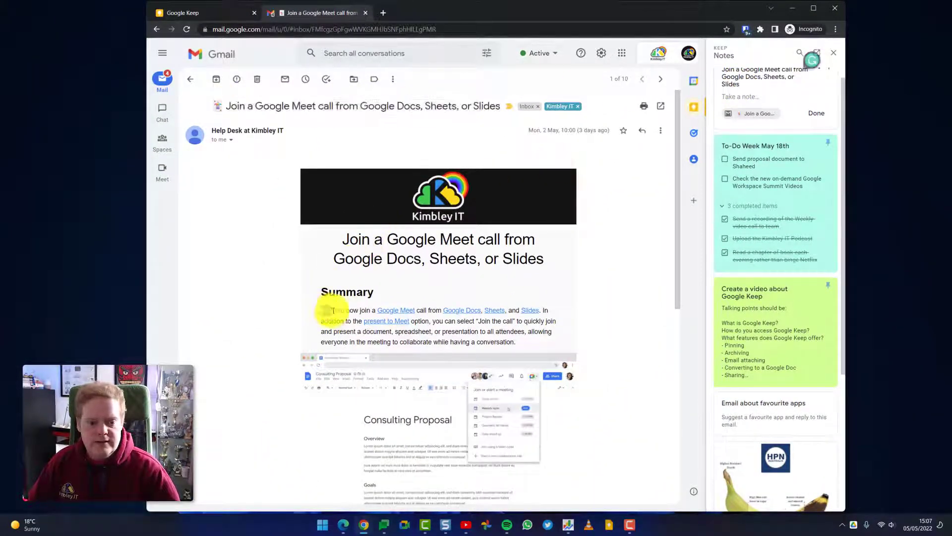
{"action": "left_click_drag", "start_coordinate": [337, 311], "coordinate": [525, 347]}
{"action": "key", "text": "ctrl+c"}
{"action": "left_click", "coordinate": [756, 96]}
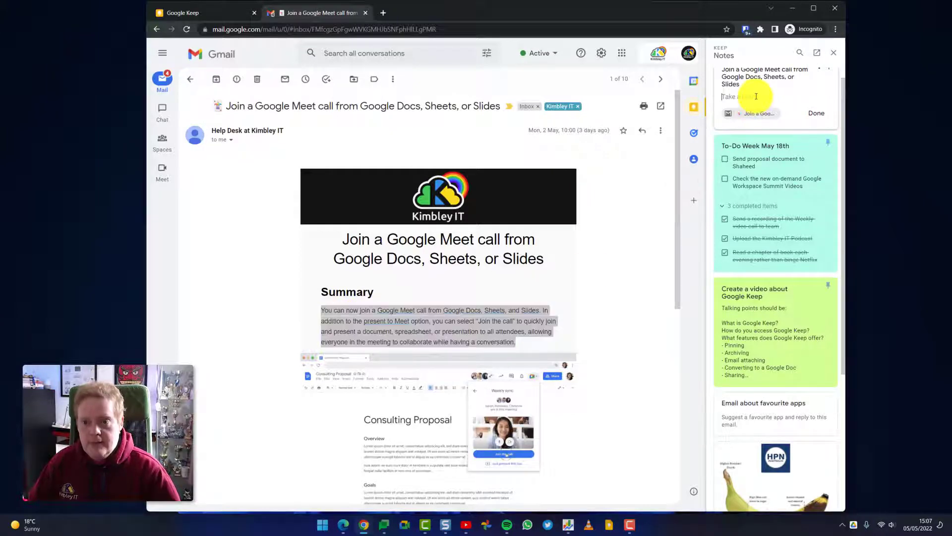
{"action": "key", "text": "ctrl+v"}
{"action": "left_click", "coordinate": [816, 113]}
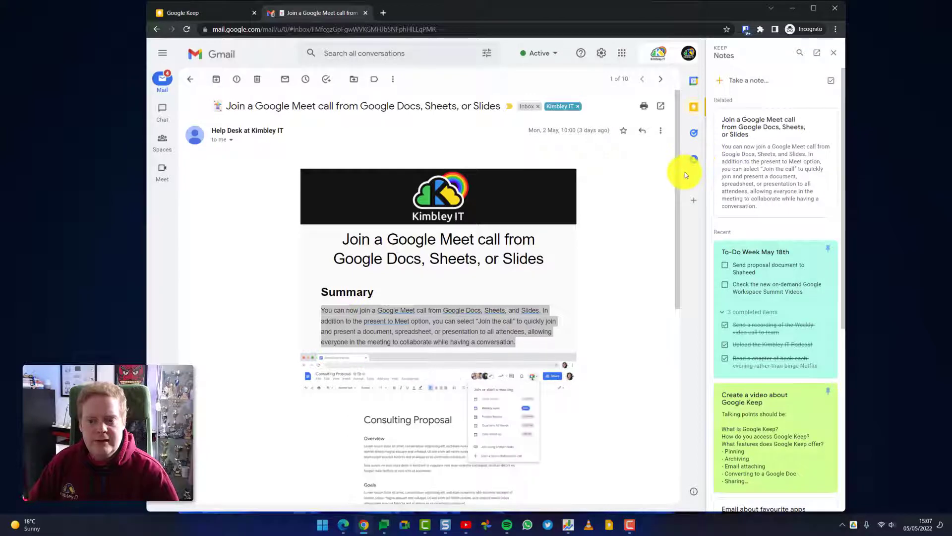
On the Keep notes page, follow the Join a Google Meet call note's email link under Others
{"action": "left_click", "coordinate": [196, 16]}
{"action": "scroll", "coordinate": [291, 166], "scroll_direction": "down", "scroll_amount": 3}
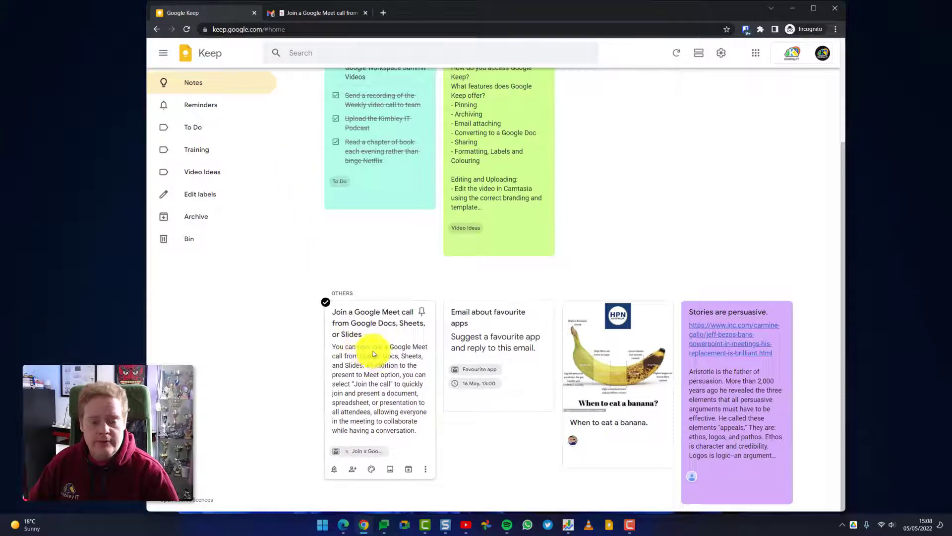
{"action": "left_click", "coordinate": [360, 455]}
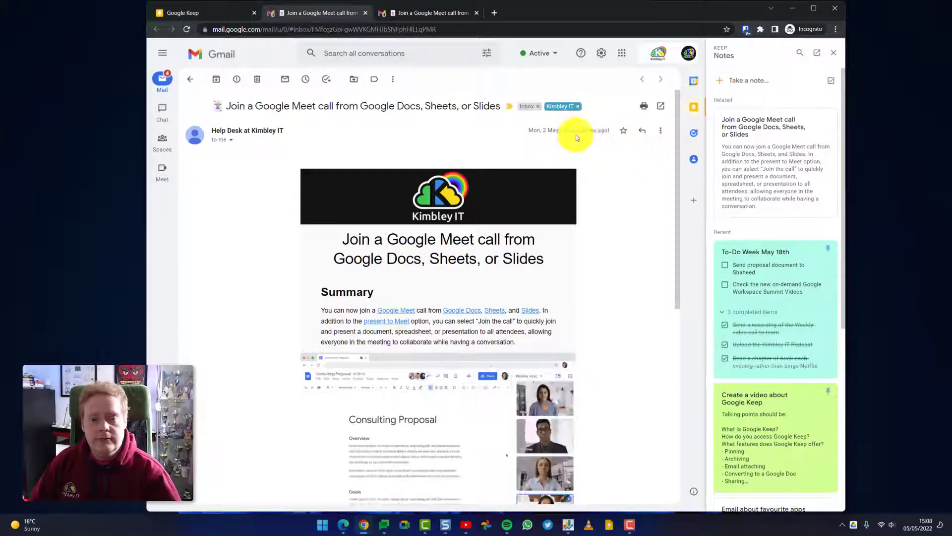
Create a blank doc with docs.new and drop in the Create a video about Google Keep note
{"action": "left_click", "coordinate": [495, 11]}
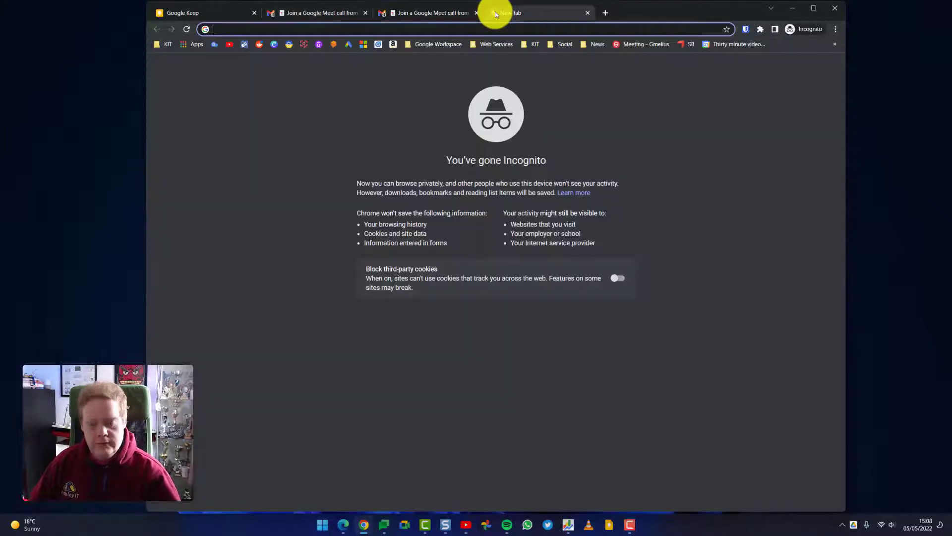
{"action": "type", "text": "docs"}
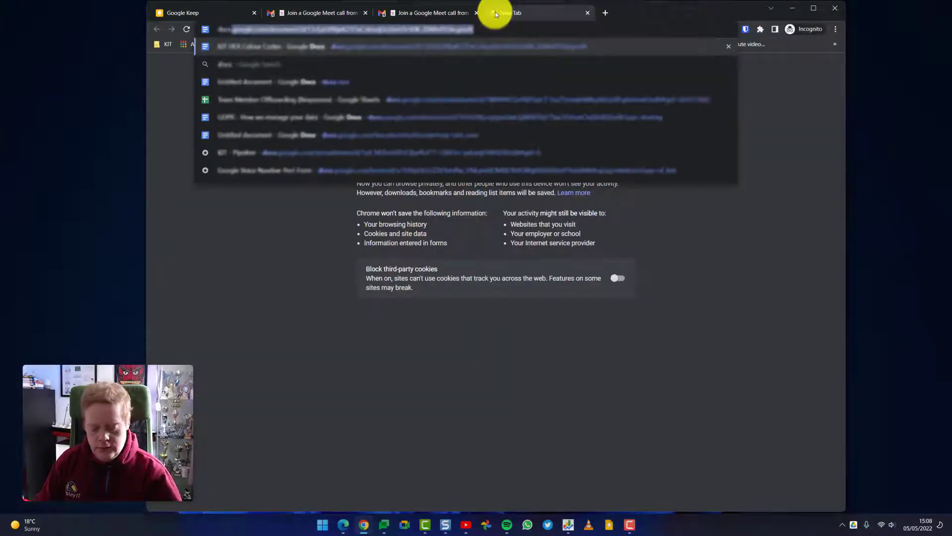
{"action": "type", "text": ".new"}
{"action": "key", "text": "Return"}
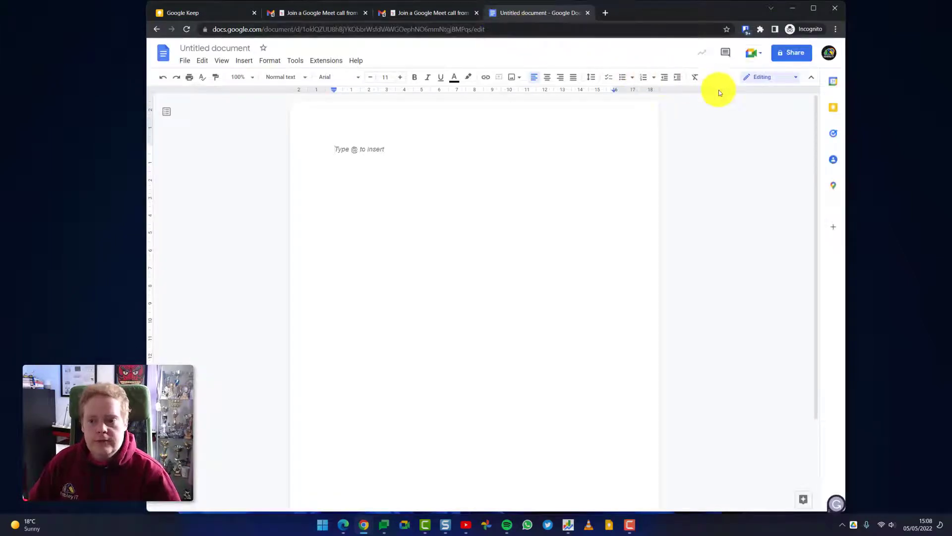
{"action": "left_click", "coordinate": [830, 111]}
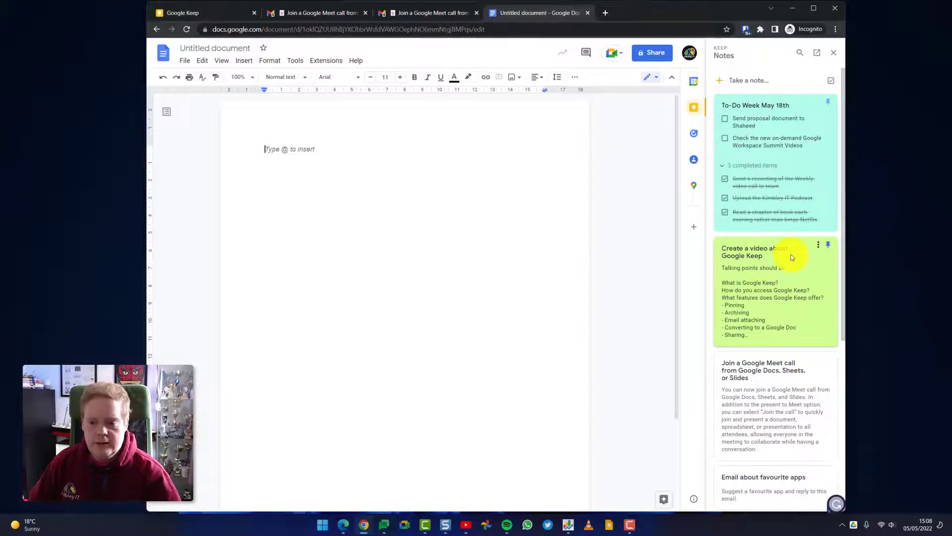
{"action": "left_click_drag", "start_coordinate": [792, 258], "coordinate": [292, 159]}
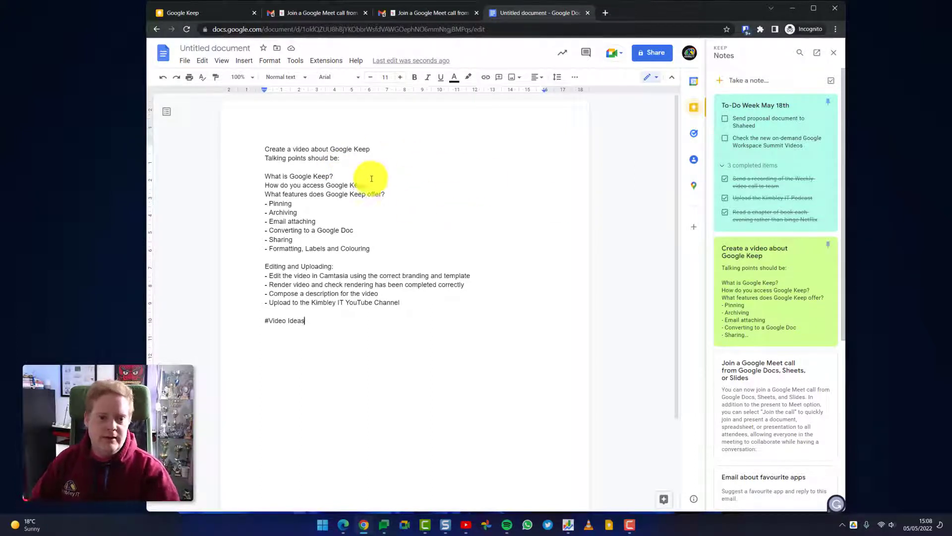
Apply the Title style to the first line and insert a blank line before 'Talking points should be:'
{"action": "left_click_drag", "start_coordinate": [379, 149], "coordinate": [251, 146]}
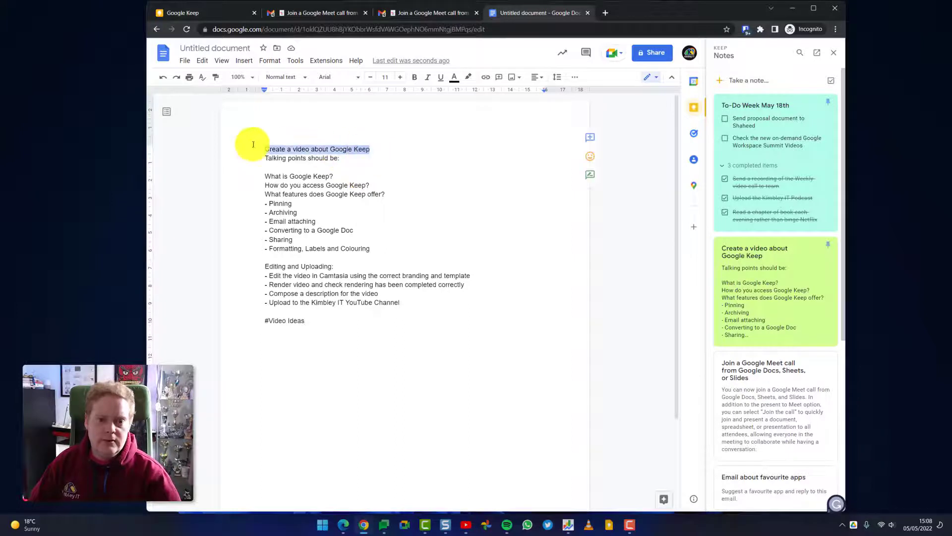
{"action": "left_click", "coordinate": [283, 76]}
{"action": "left_click", "coordinate": [291, 130]}
{"action": "left_click", "coordinate": [373, 178]}
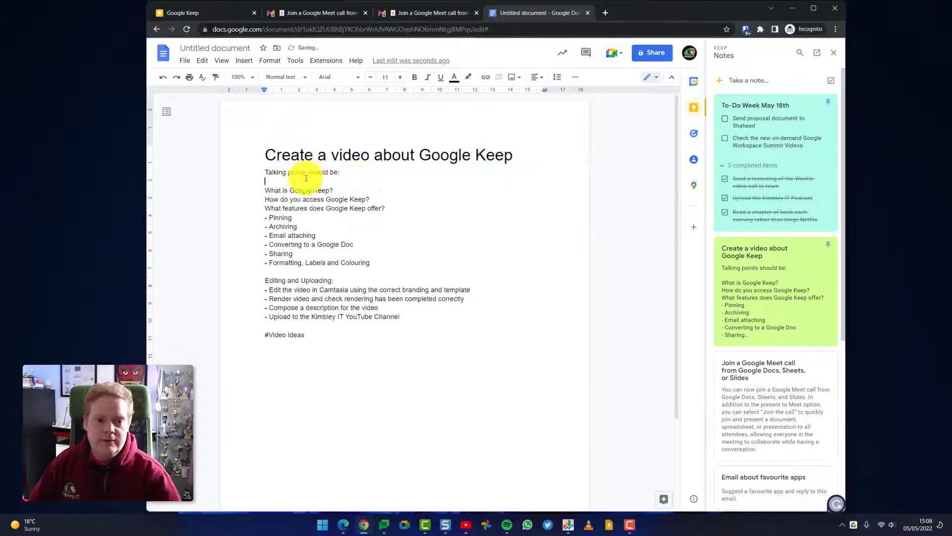
{"action": "key", "text": "Return"}
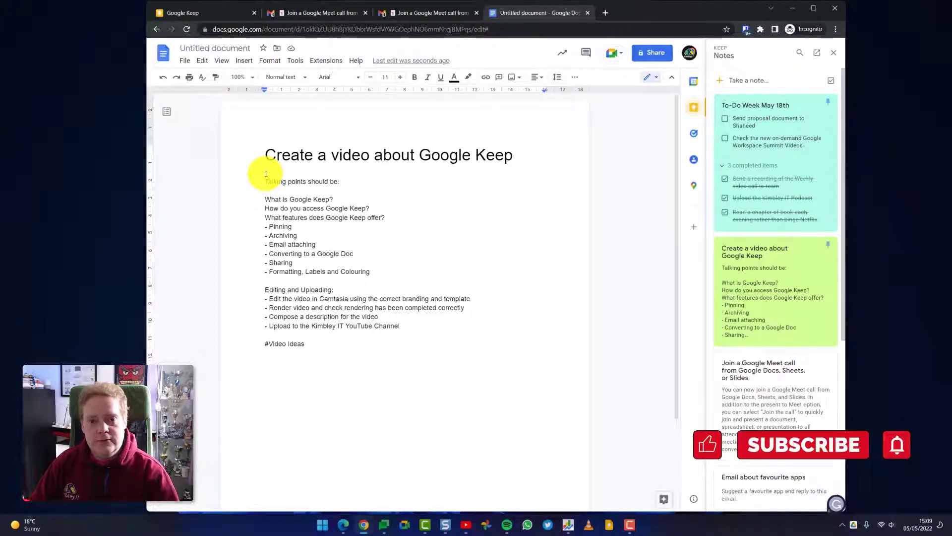
Cycle past the Gmail email and new Doc, ending on Keep's notes page showing the two pinned notes
{"action": "left_click", "coordinate": [227, 18]}
{"action": "scroll", "coordinate": [600, 212], "scroll_direction": "up", "scroll_amount": 3}
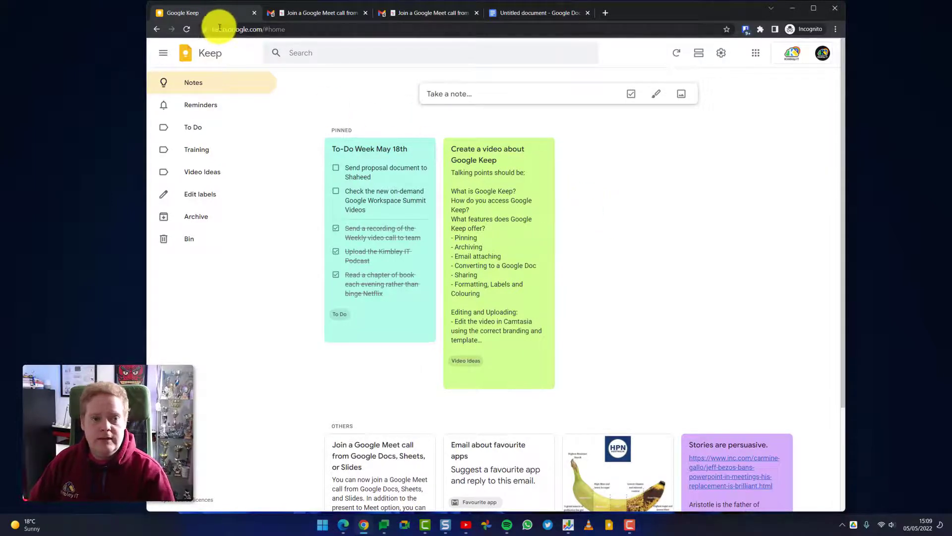
{"action": "left_click", "coordinate": [277, 12]}
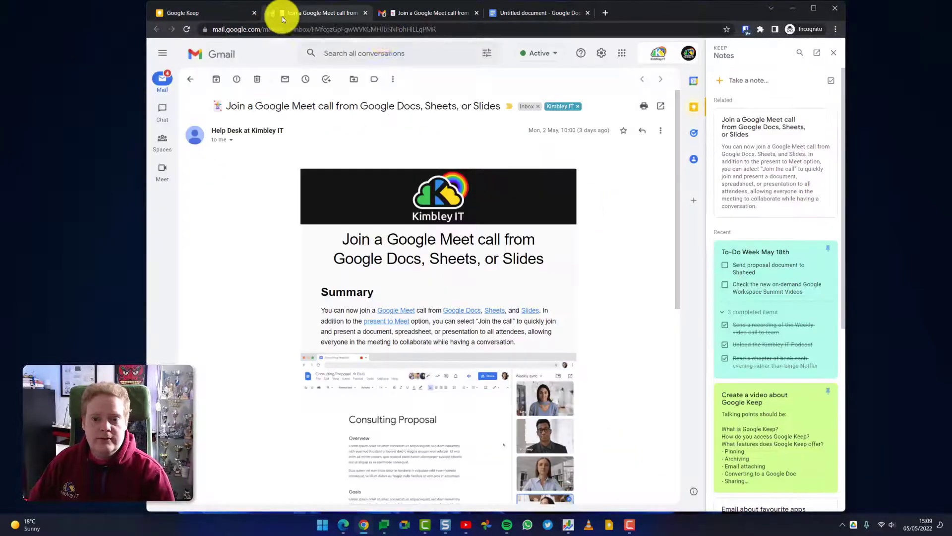
{"action": "left_click", "coordinate": [559, 16]}
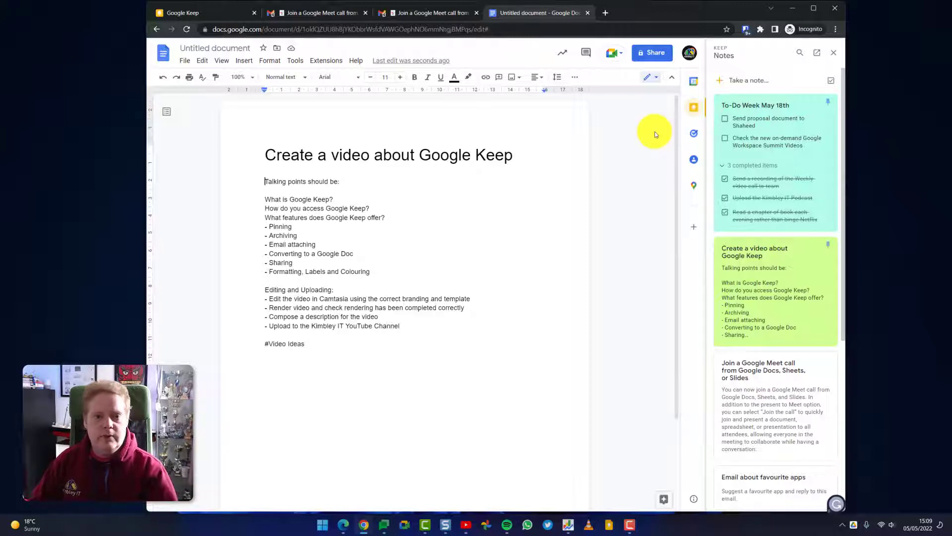
{"action": "left_click", "coordinate": [182, 14]}
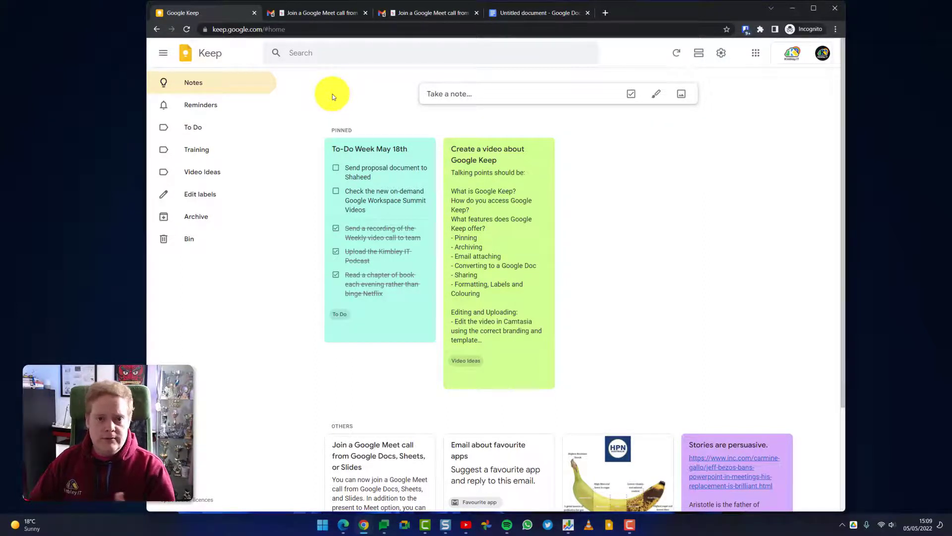
{"action": "left_click", "coordinate": [357, 55]}
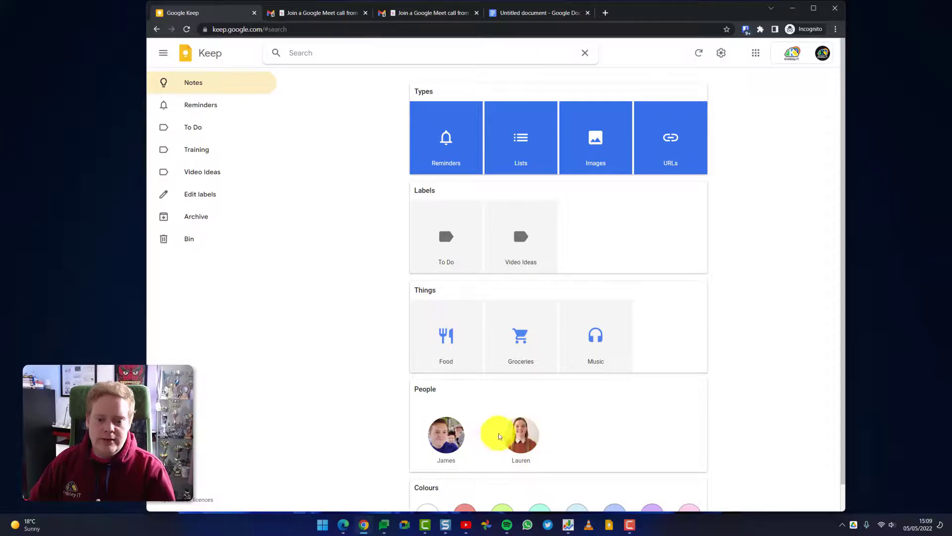
{"action": "scroll", "coordinate": [476, 432], "scroll_direction": "down", "scroll_amount": 1}
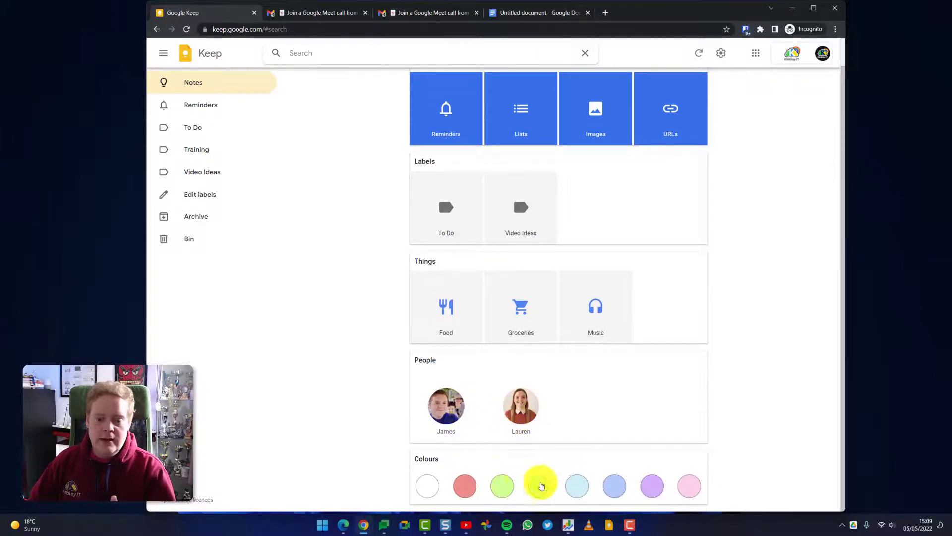
{"action": "scroll", "coordinate": [560, 441], "scroll_direction": "up", "scroll_amount": 1}
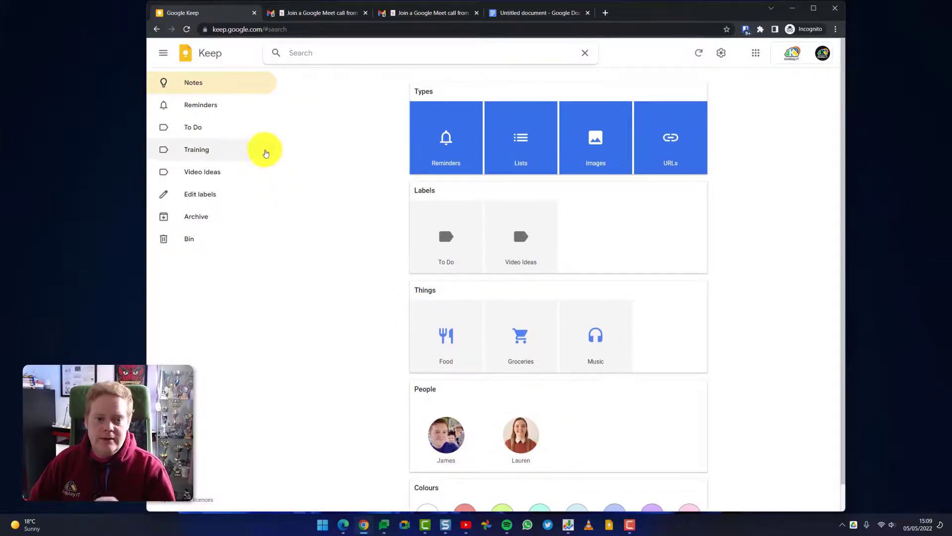
{"action": "left_click", "coordinate": [231, 88]}
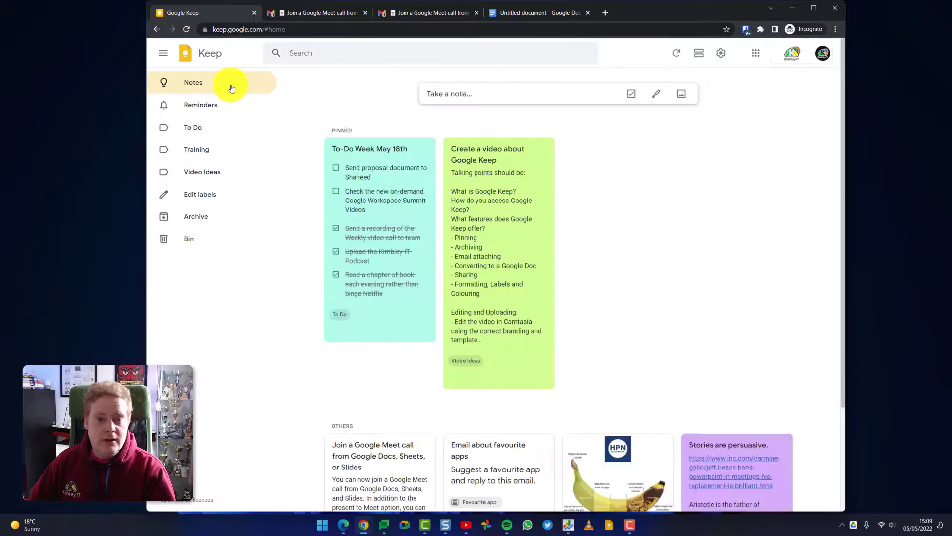